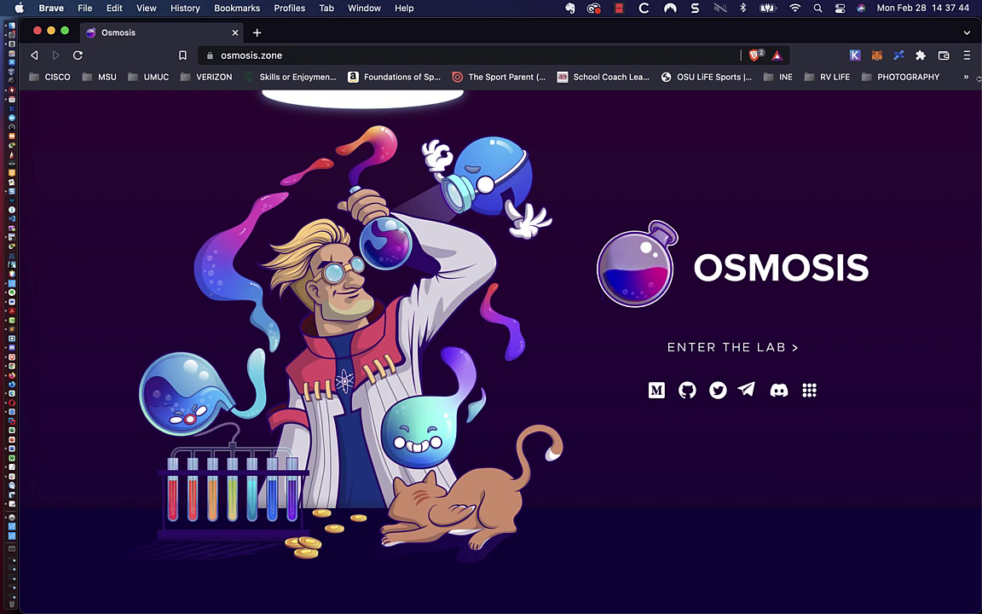
# Step: Enter the Osmosis trading app and bring up the liquidity pools list
pyautogui.click(725, 349)
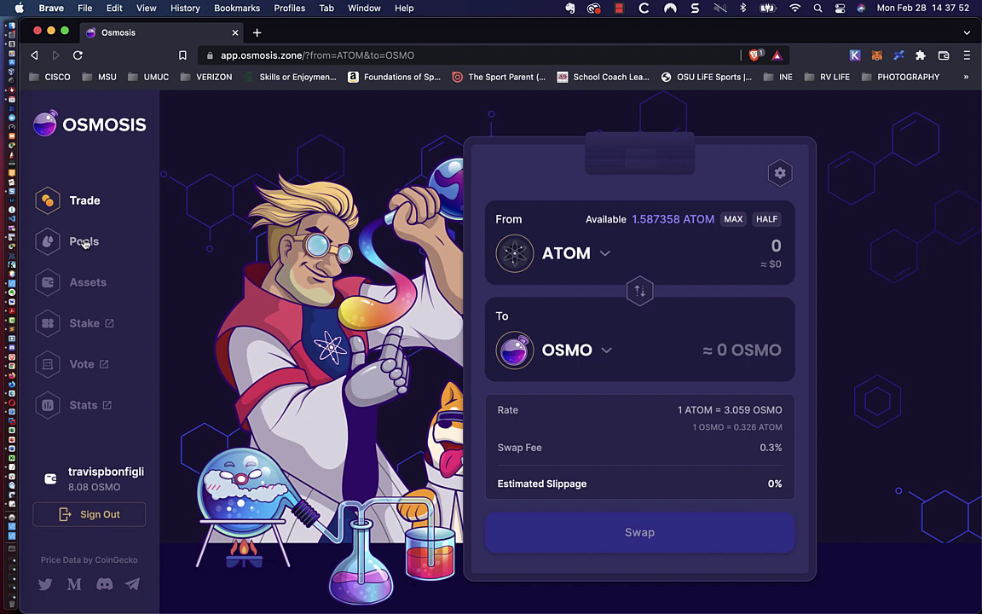
pyautogui.click(84, 243)
pyautogui.scroll(-1, 240, 307)
pyautogui.scroll(-1, 240, 307)
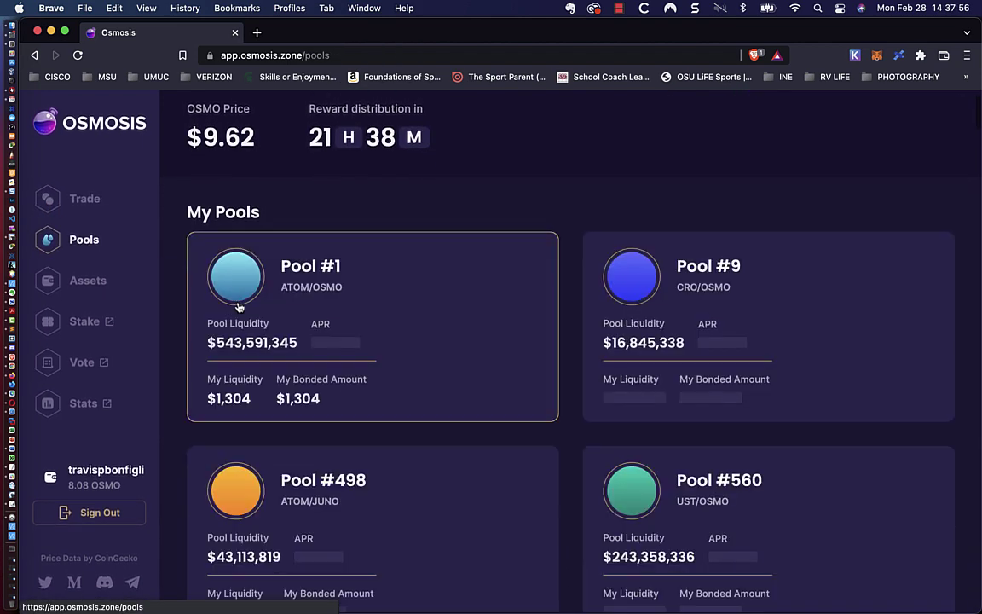
# Step: Open Pool #1 ATOM/OSMO and review its liquidity mining APRs and superfluid staking status
pyautogui.click(378, 338)
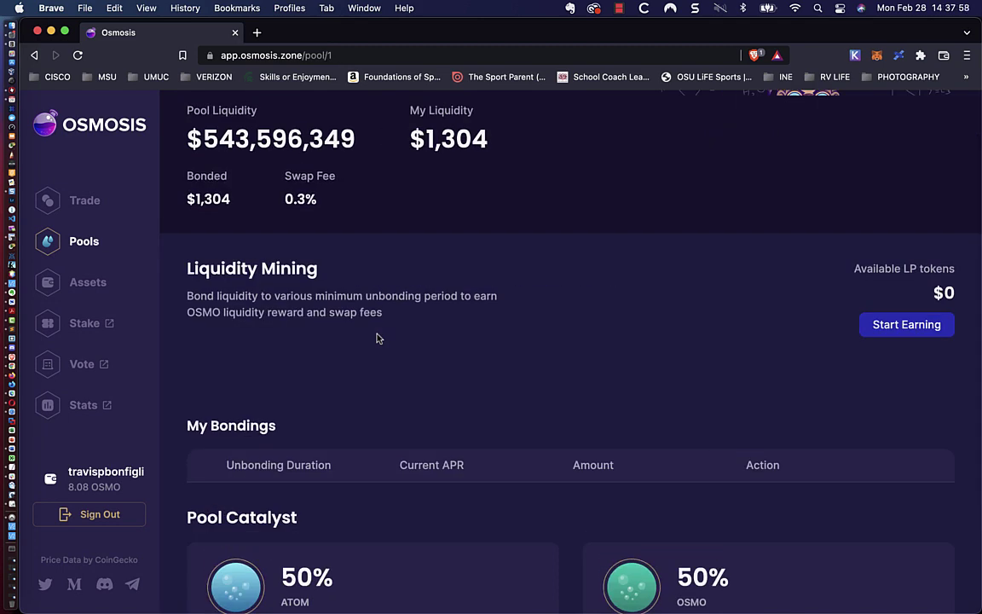
pyautogui.scroll(-3, 378, 339)
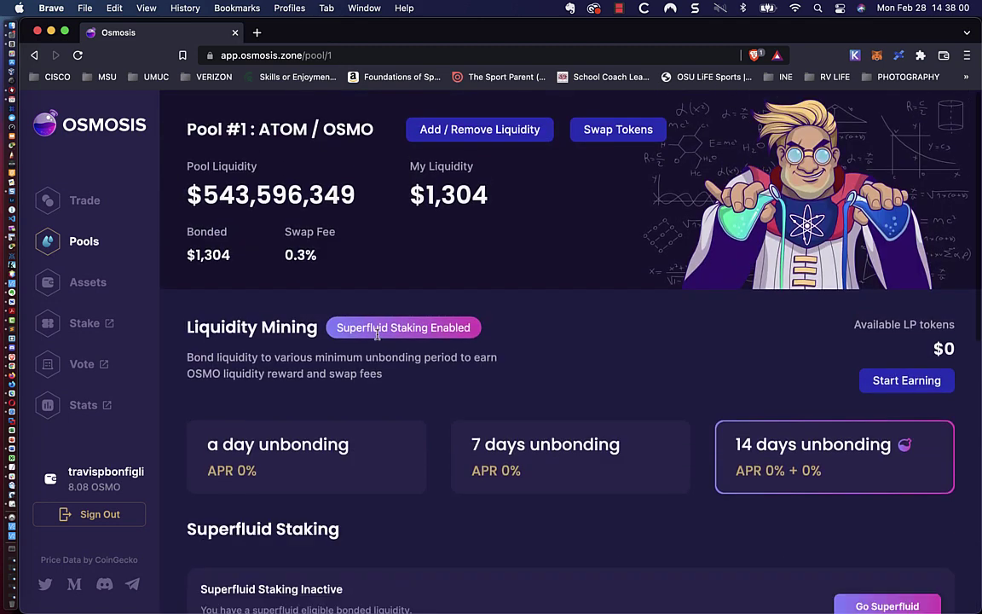
pyautogui.scroll(-3, 377, 335)
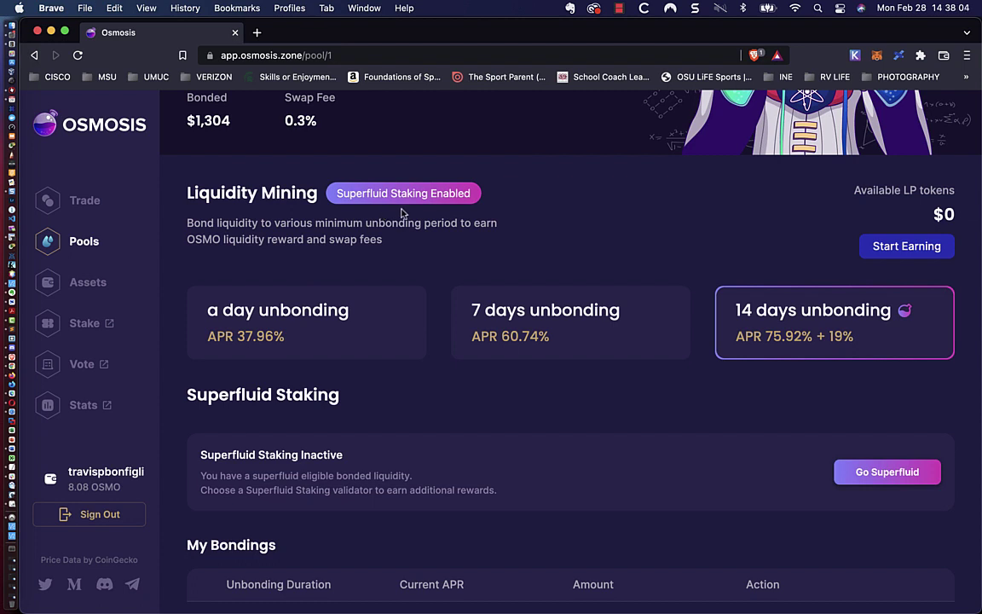
pyautogui.scroll(-2, 599, 204)
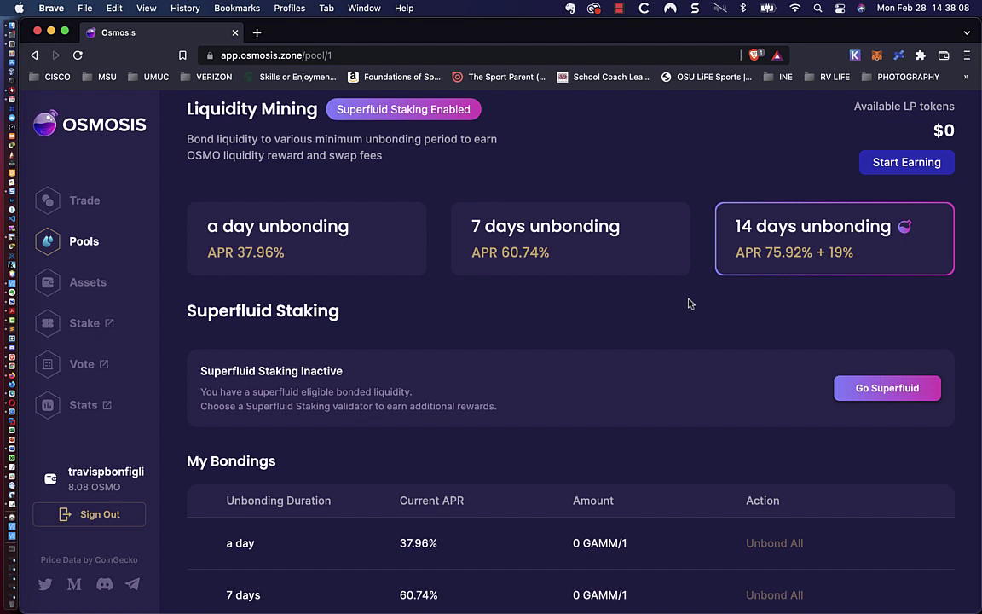
pyautogui.scroll(1, 688, 303)
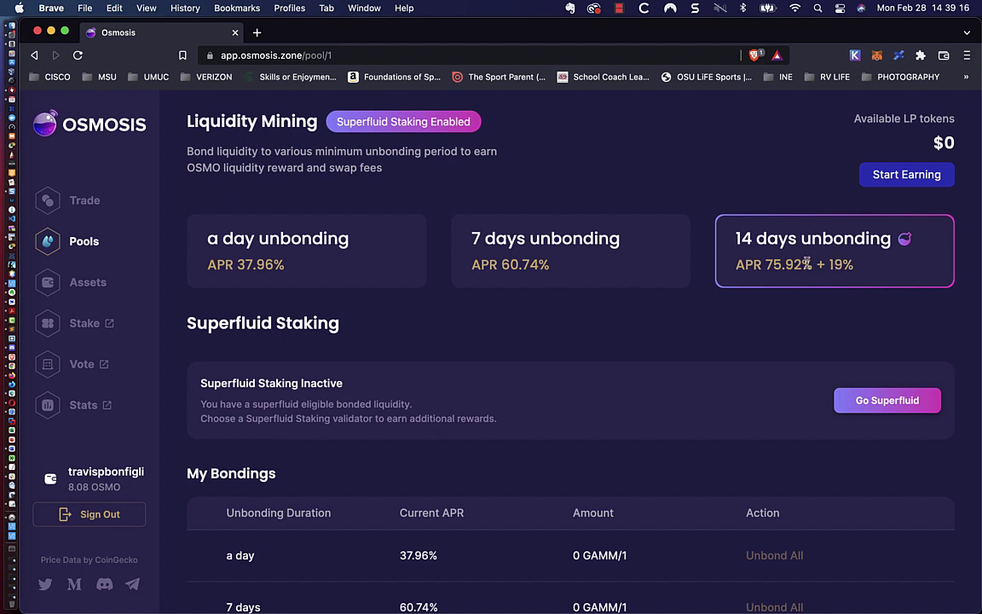
# Step: Scroll Pool #1 to the My Bondings 14-day row showing 1,038.564519 GAMM/1
pyautogui.scroll(-3, 765, 309)
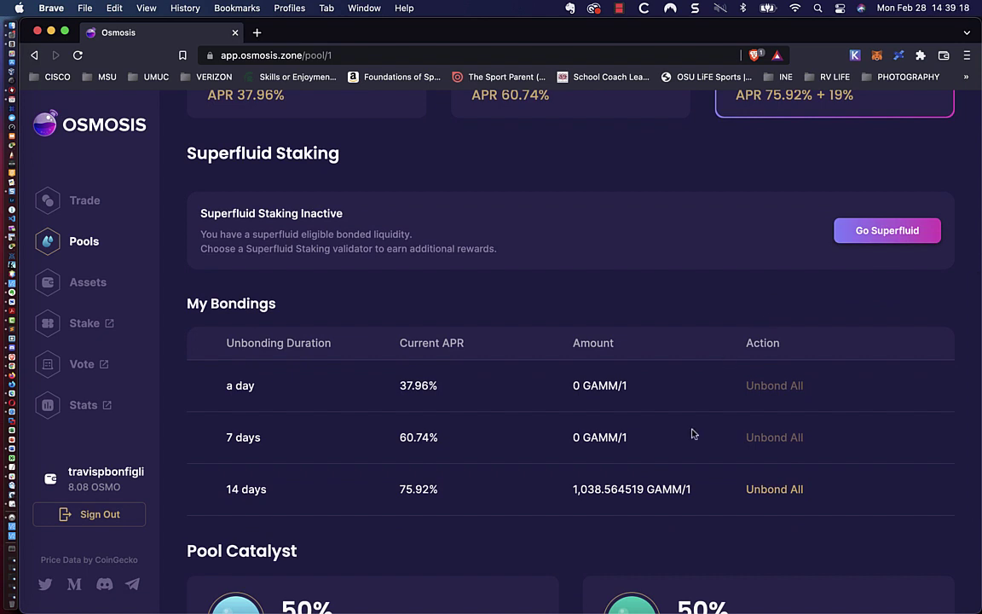
pyautogui.scroll(1, 693, 434)
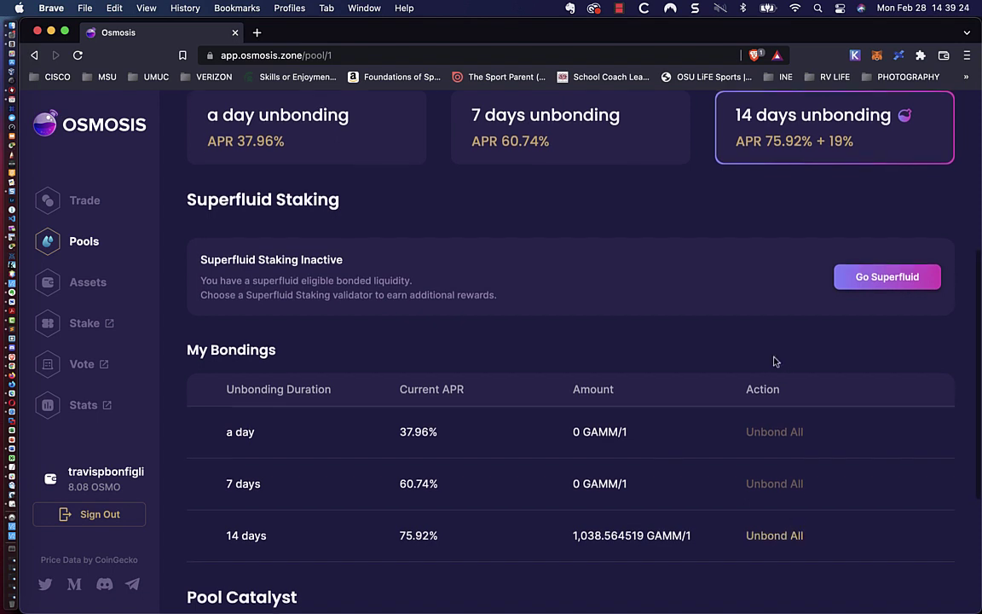
pyautogui.scroll(1, 774, 361)
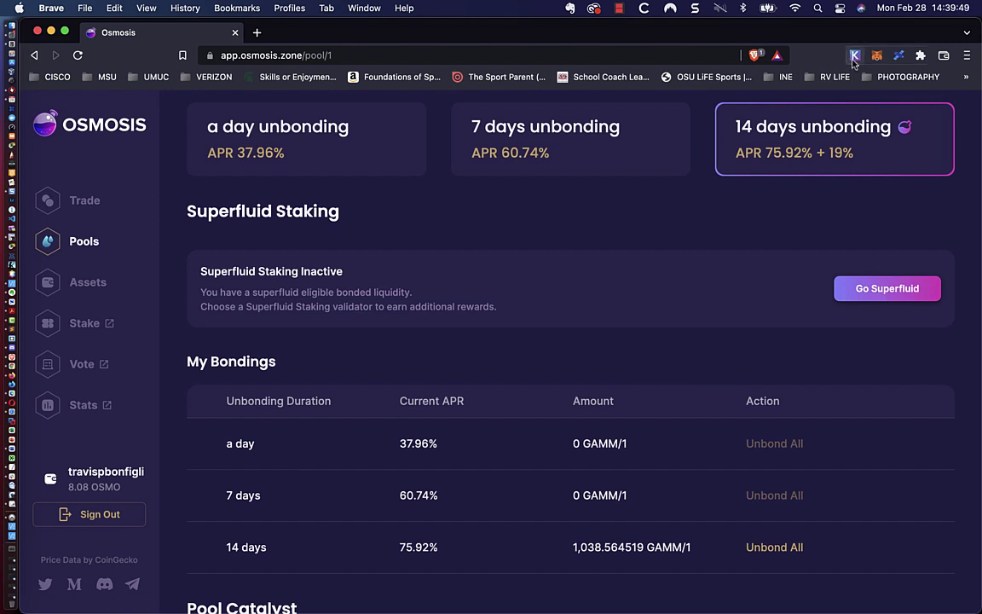
pyautogui.click(855, 56)
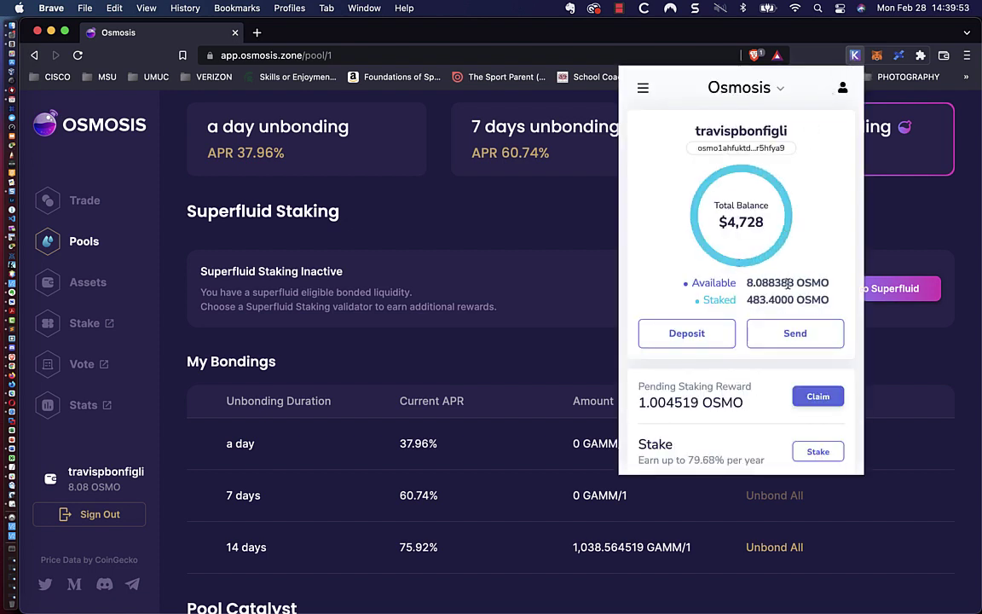
pyautogui.scroll(-2, 723, 421)
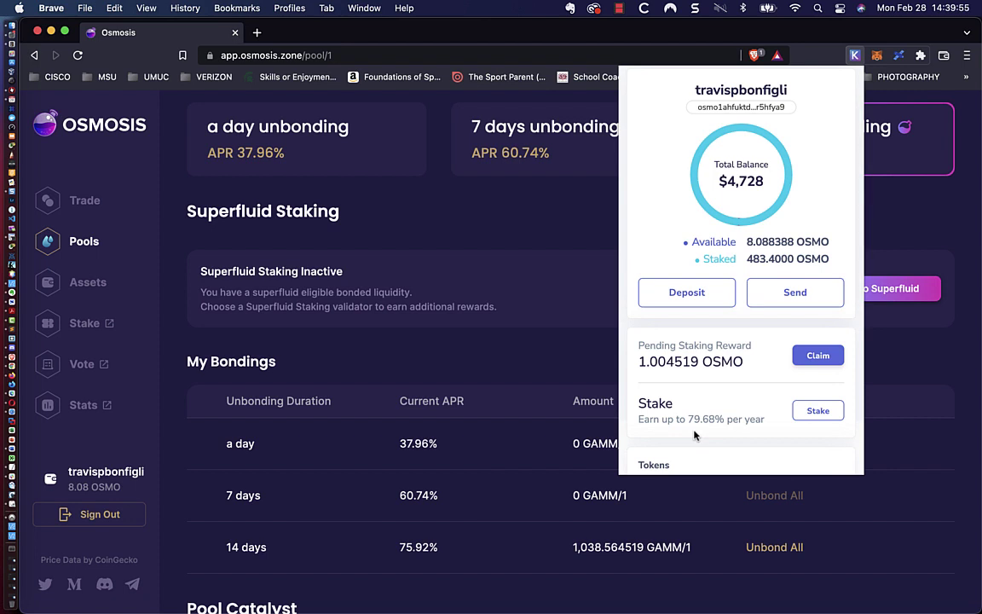
pyautogui.scroll(2, 692, 434)
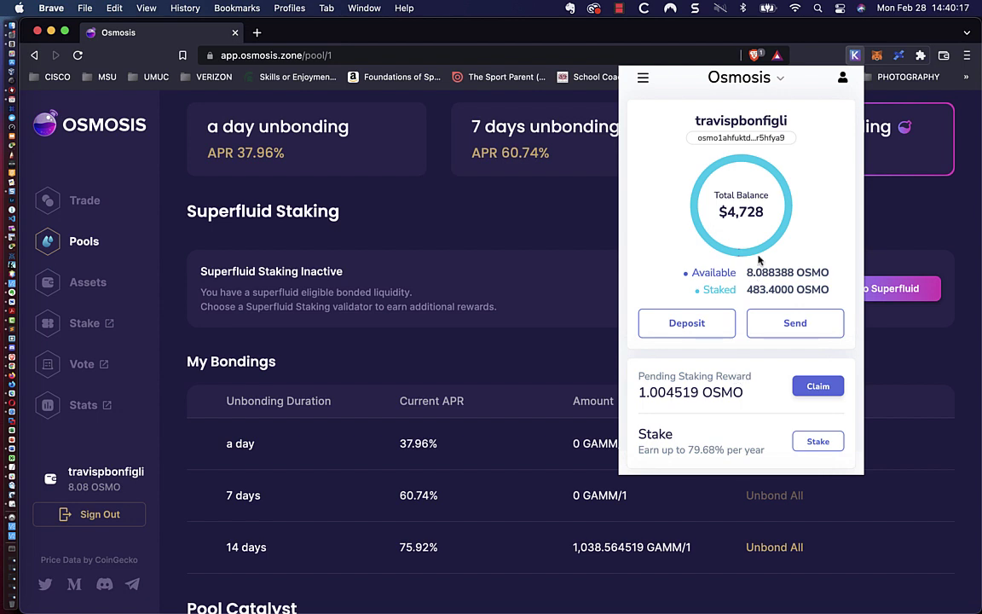
# Step: Pick Cosmostation (5% commission) as superfluid validator for the 1,038.564 GAMM/1 bonded shares
pyautogui.click(737, 62)
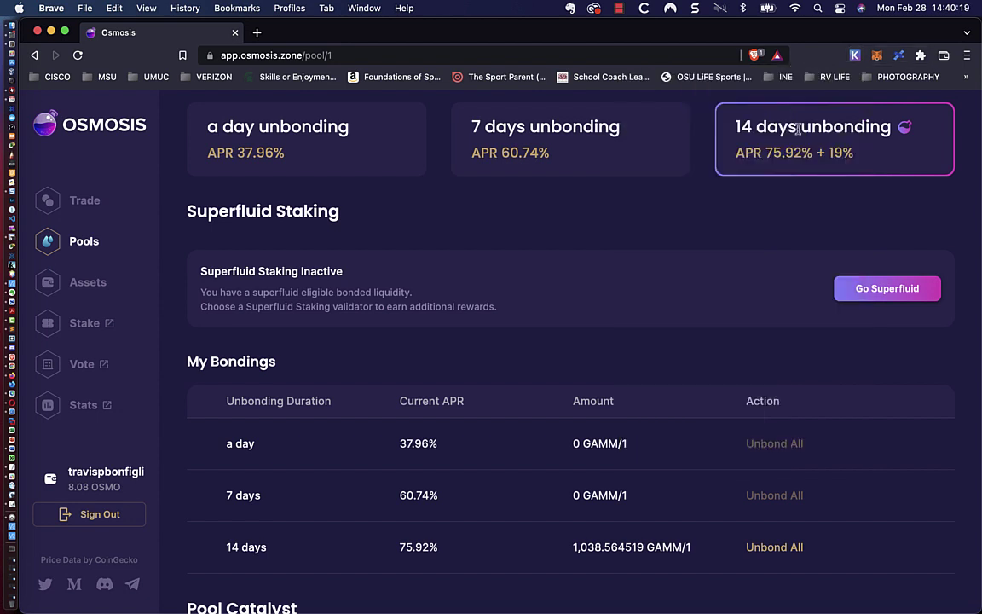
pyautogui.click(863, 288)
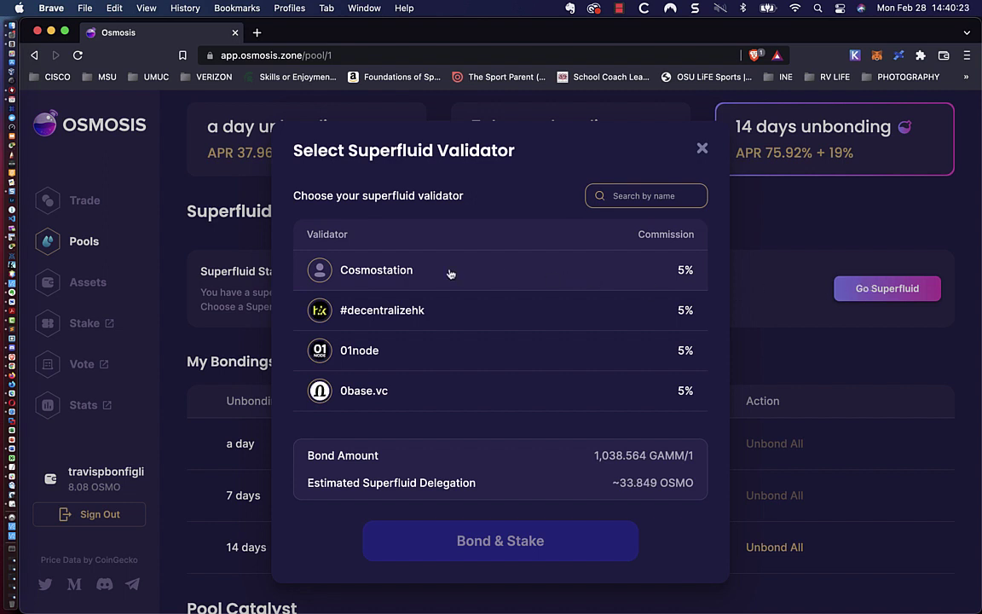
pyautogui.scroll(-2, 450, 273)
pyautogui.scroll(-2, 451, 307)
pyautogui.scroll(-2, 452, 313)
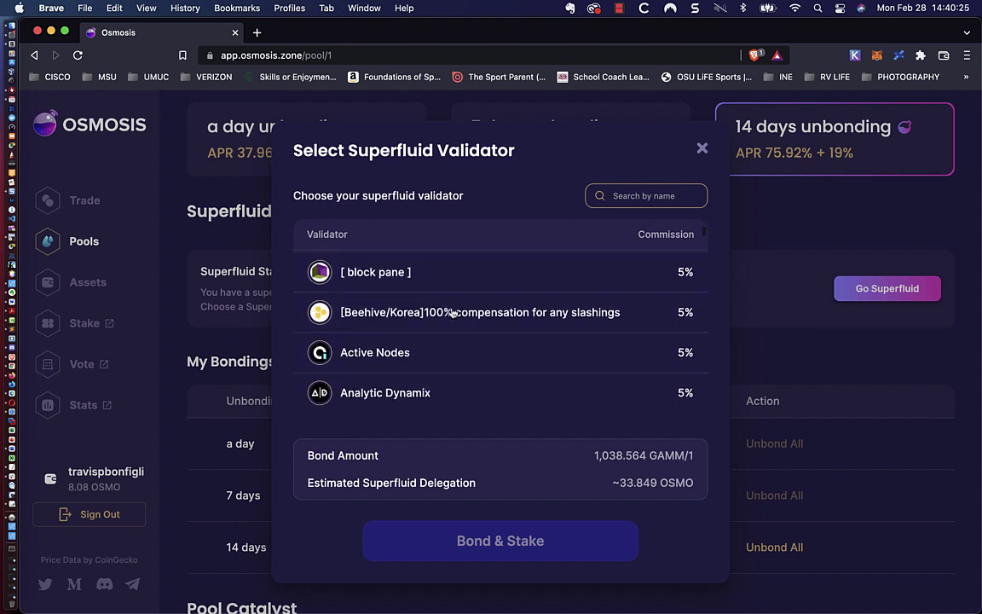
pyautogui.scroll(-2, 452, 313)
pyautogui.scroll(-2, 453, 313)
pyautogui.scroll(-3, 453, 313)
pyautogui.scroll(-2, 452, 313)
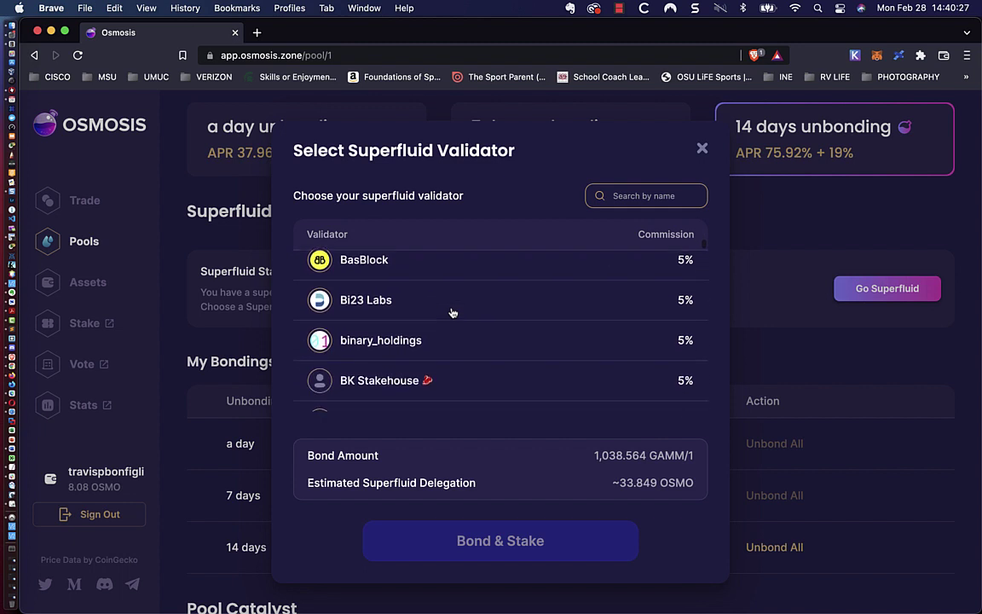
pyautogui.scroll(-3, 452, 313)
pyautogui.scroll(-2, 453, 313)
pyautogui.scroll(-2, 452, 313)
pyautogui.scroll(-1, 453, 313)
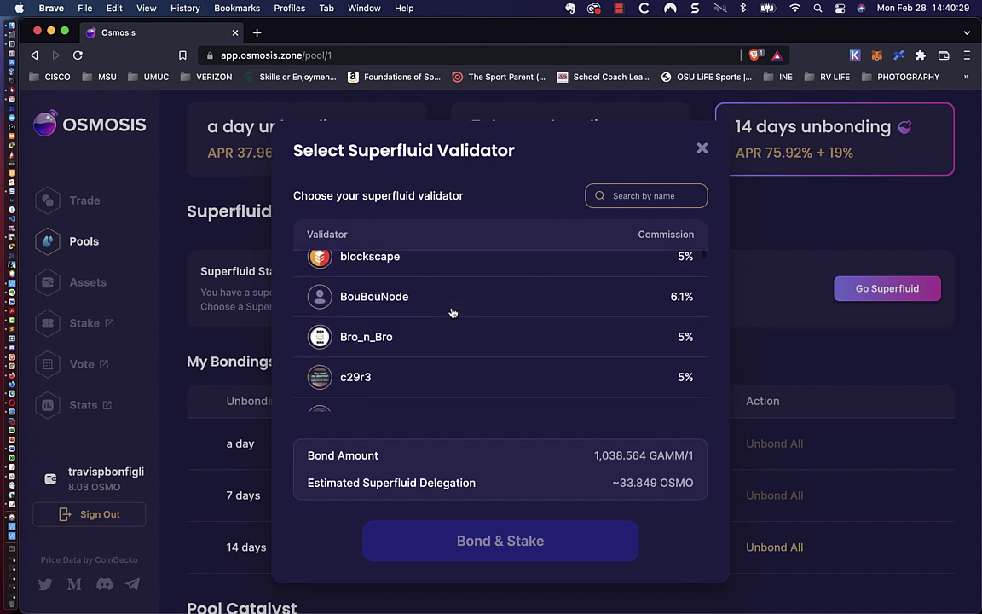
pyautogui.scroll(-3, 453, 313)
pyautogui.scroll(-2, 453, 313)
pyautogui.scroll(-2, 452, 313)
pyautogui.scroll(-1, 452, 313)
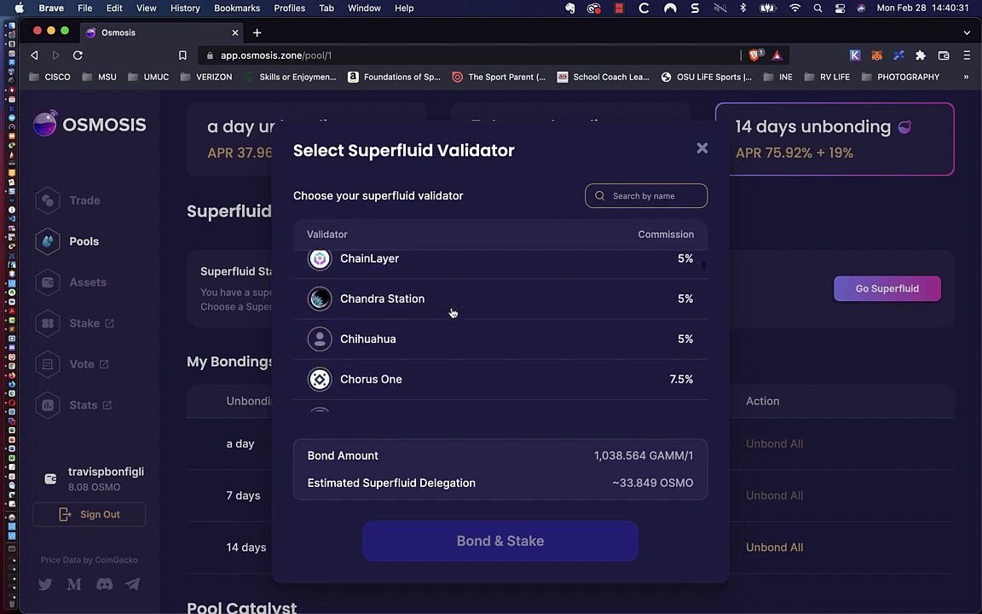
pyautogui.scroll(-2, 453, 313)
pyautogui.scroll(-2, 452, 313)
pyautogui.scroll(-2, 452, 313)
pyautogui.scroll(-1, 453, 313)
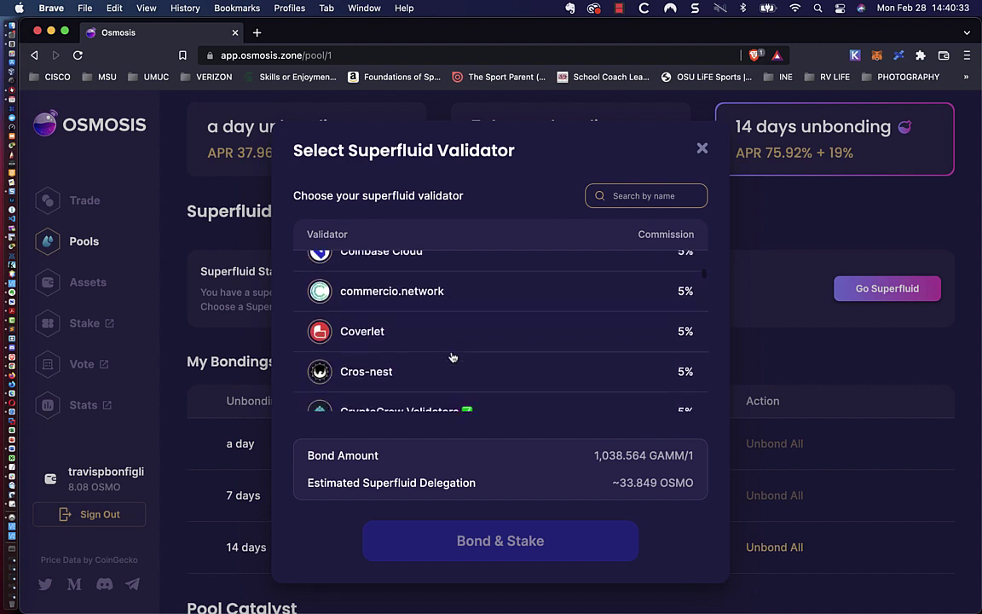
pyautogui.scroll(-2, 453, 356)
pyautogui.scroll(-1, 453, 356)
pyautogui.scroll(-1, 453, 356)
pyautogui.scroll(-1, 453, 356)
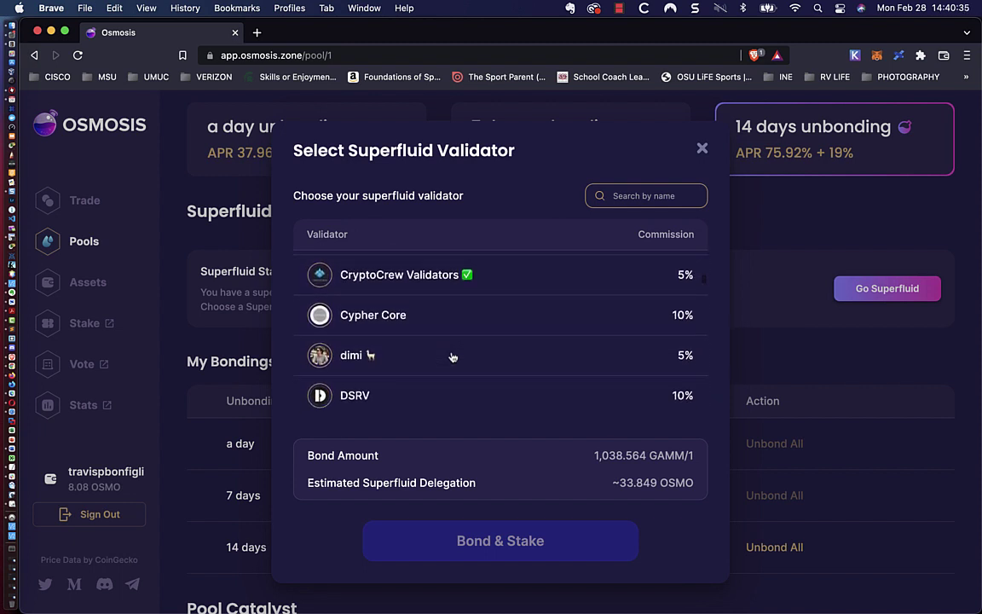
pyautogui.scroll(-1, 453, 356)
pyautogui.scroll(-2, 452, 356)
pyautogui.scroll(-1, 453, 357)
pyautogui.scroll(-2, 453, 356)
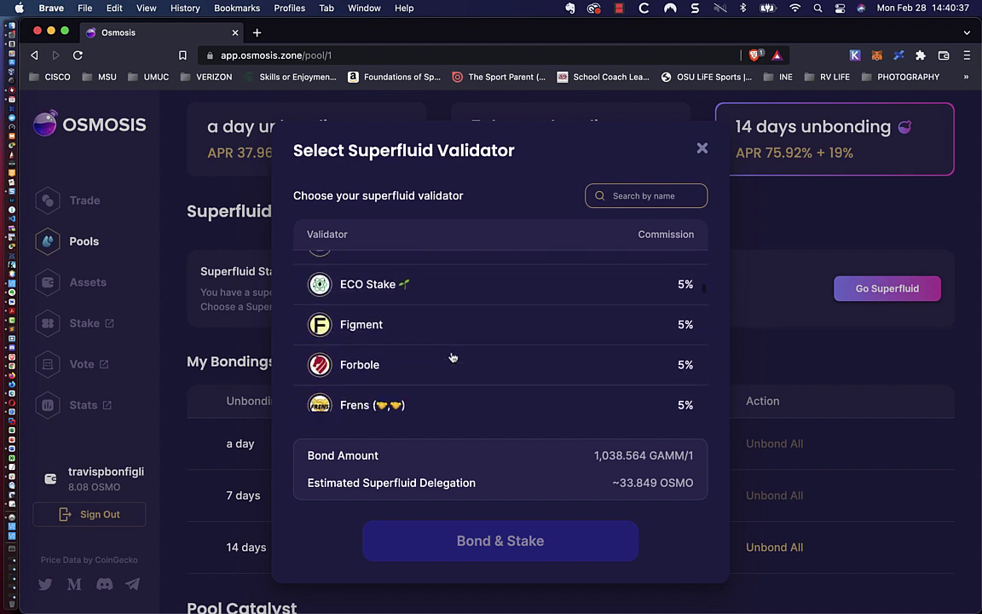
pyautogui.scroll(-1, 452, 356)
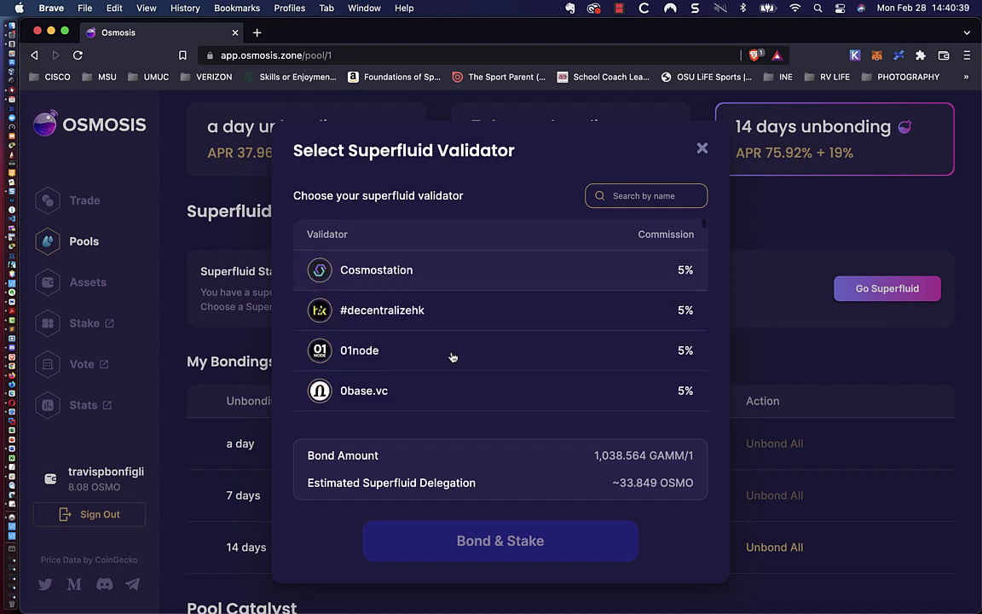
pyautogui.click(407, 281)
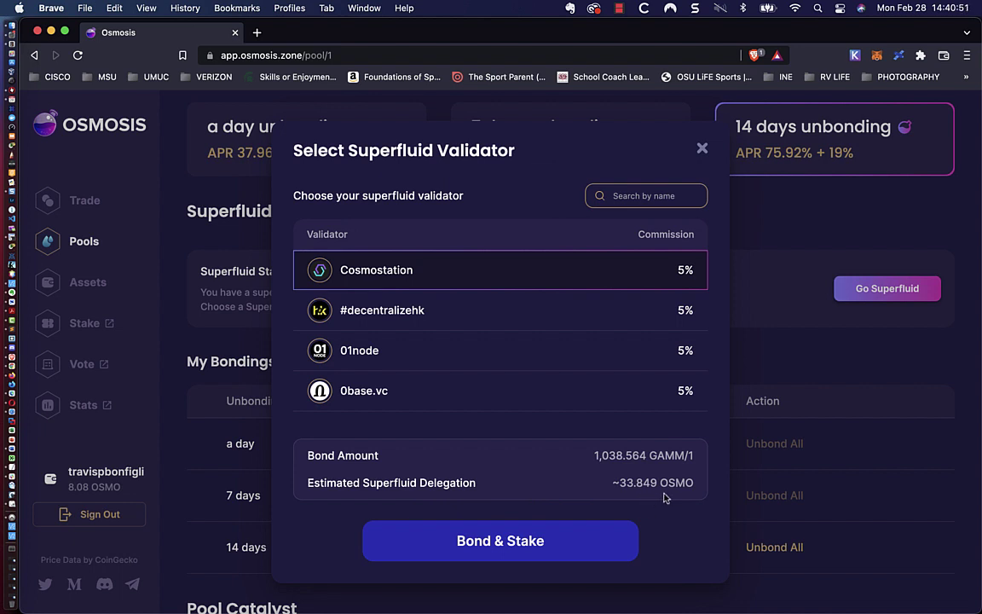
# Step: Submit Bond & Stake and approve the Cosmostation superfluid delegation in Keplr
pyautogui.click(510, 542)
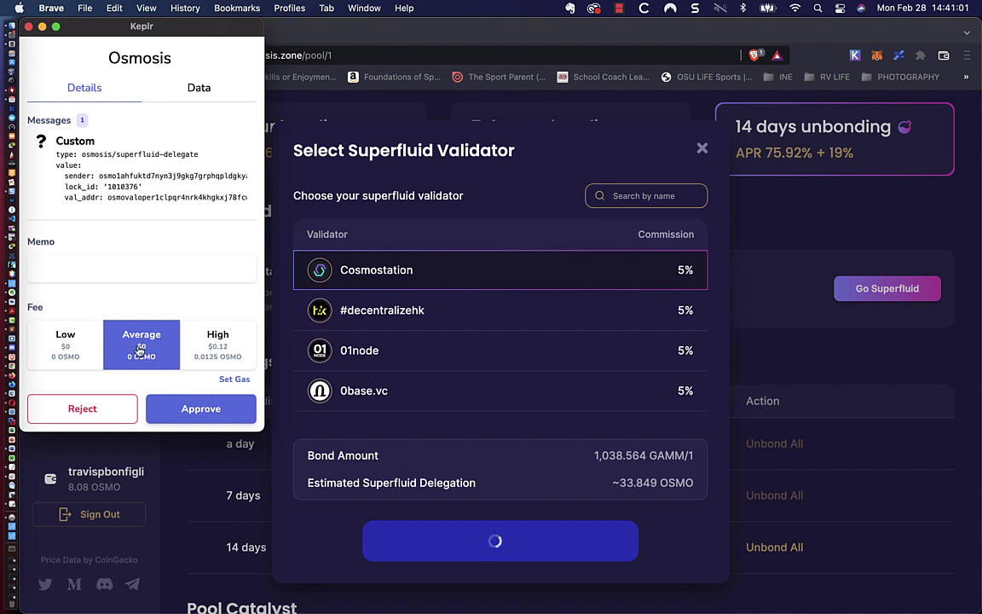
pyautogui.click(218, 410)
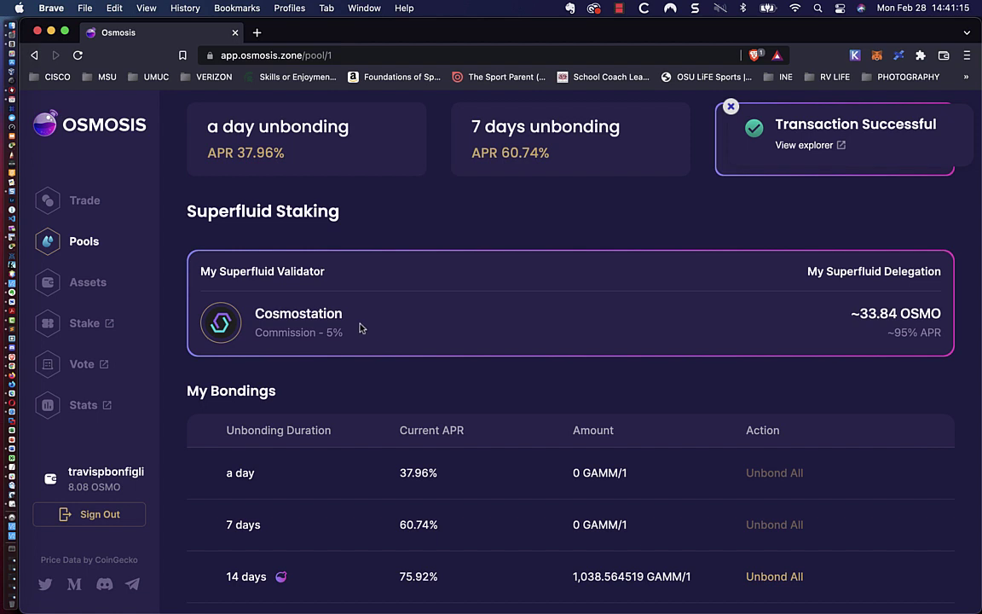
pyautogui.scroll(-1, 359, 327)
pyautogui.scroll(-1, 359, 327)
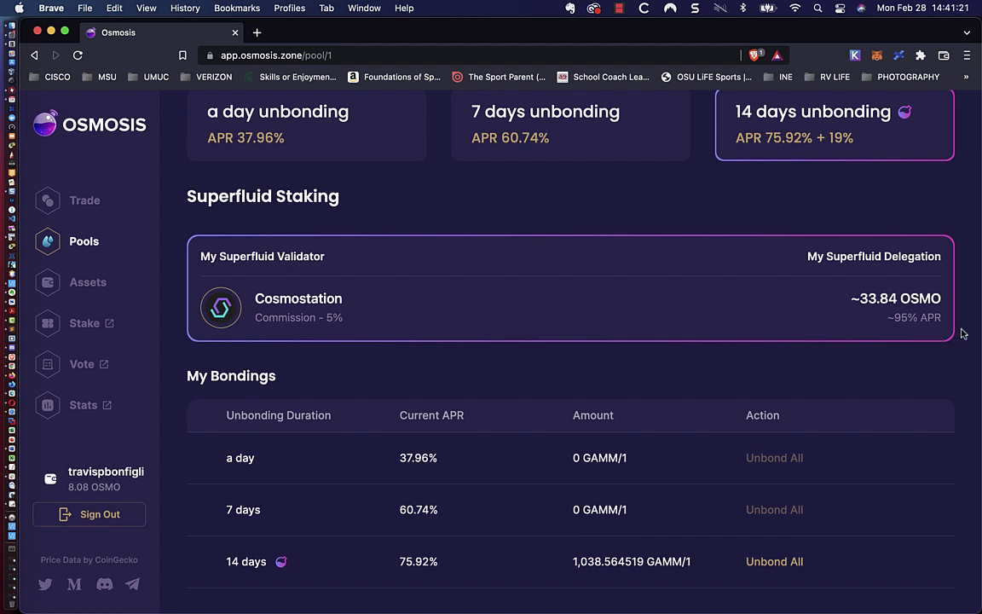
pyautogui.scroll(3, 961, 334)
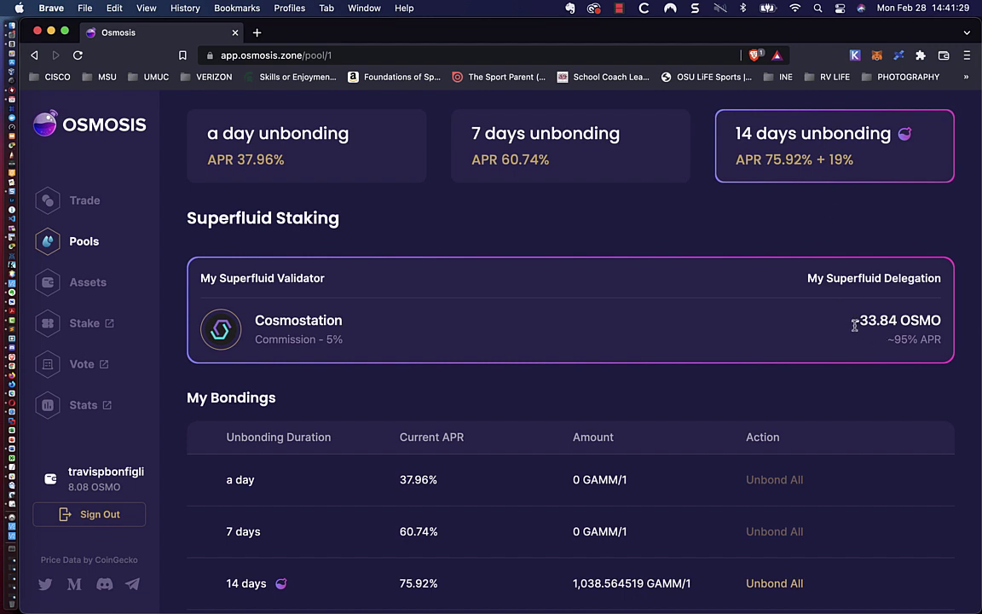
pyautogui.moveTo(854, 325); pyautogui.dragTo(942, 321)
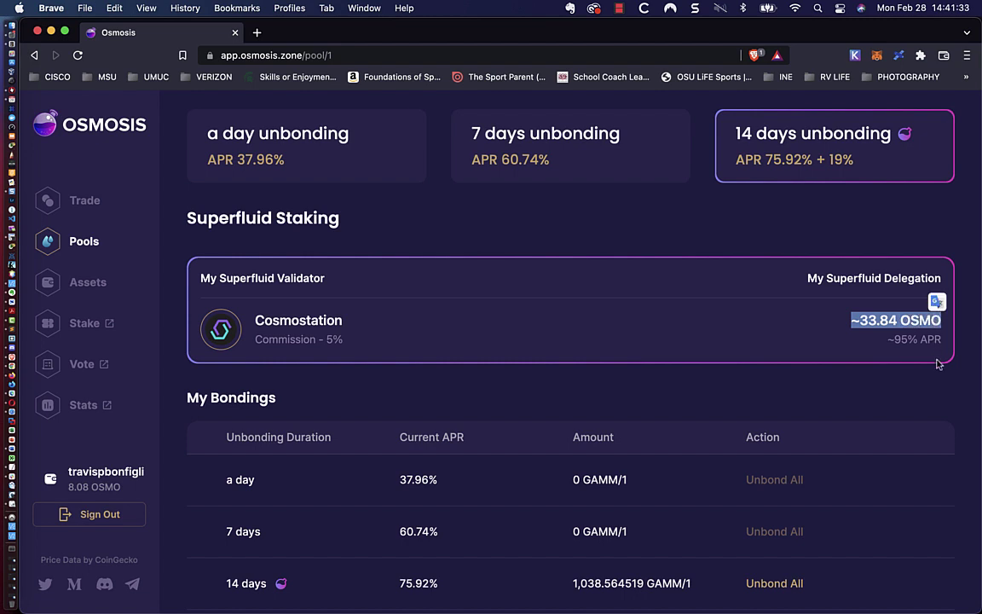
pyautogui.click(955, 382)
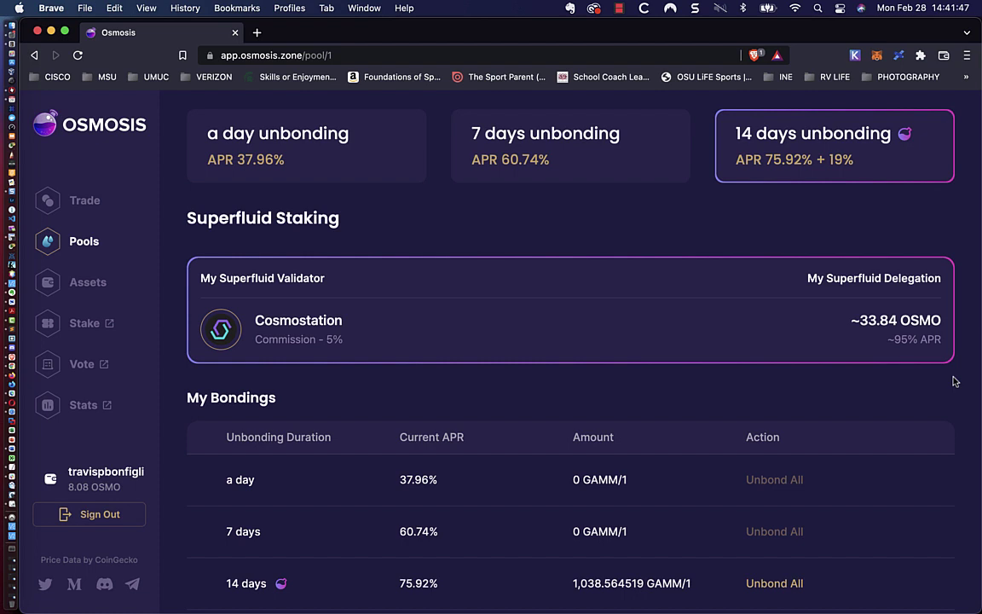
pyautogui.scroll(-1, 955, 382)
pyautogui.scroll(1, 955, 382)
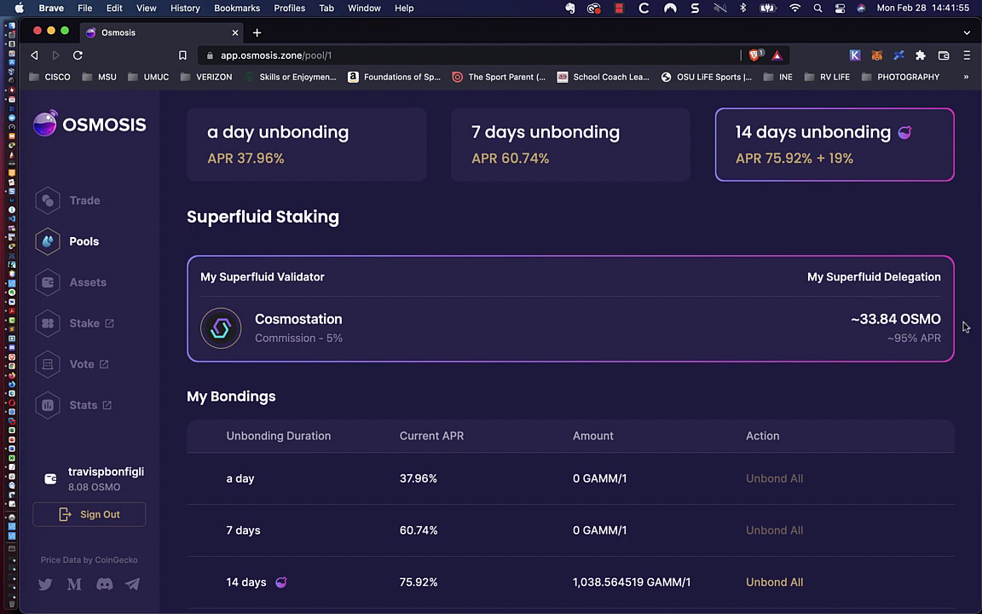
pyautogui.scroll(-1, 964, 326)
pyautogui.scroll(1, 964, 327)
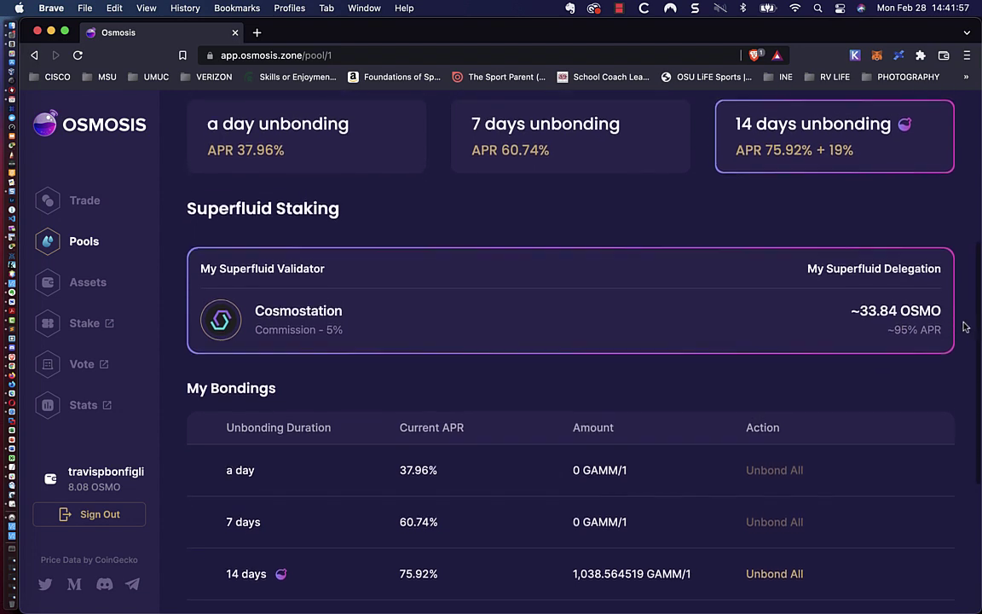
pyautogui.scroll(1, 964, 327)
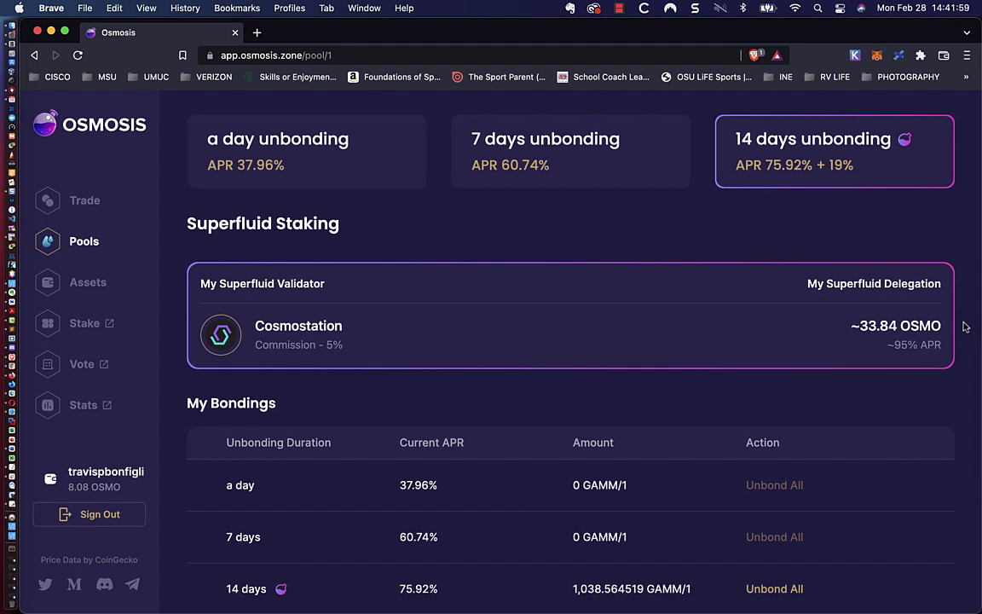